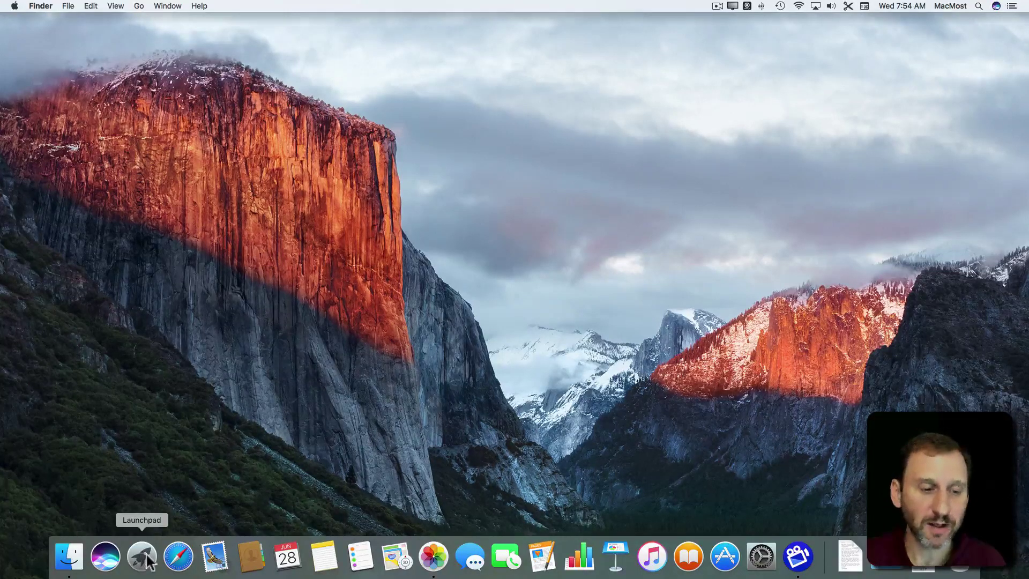
# Step: Open Launchpad and page forward to the third page showing Skype, Snagit and Camtasia
pyautogui.click(145, 560)
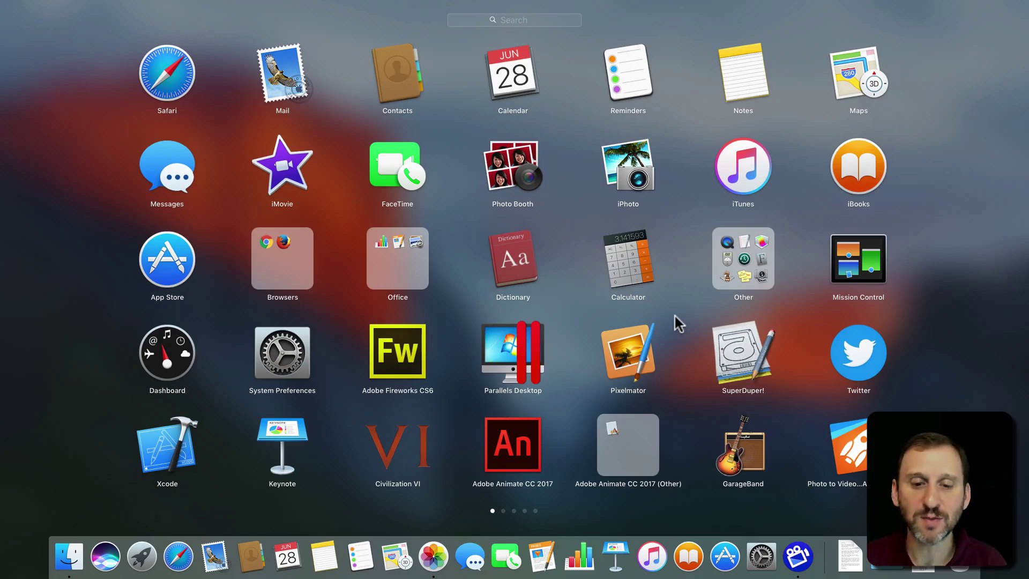
pyautogui.hscroll(5, 675, 315)
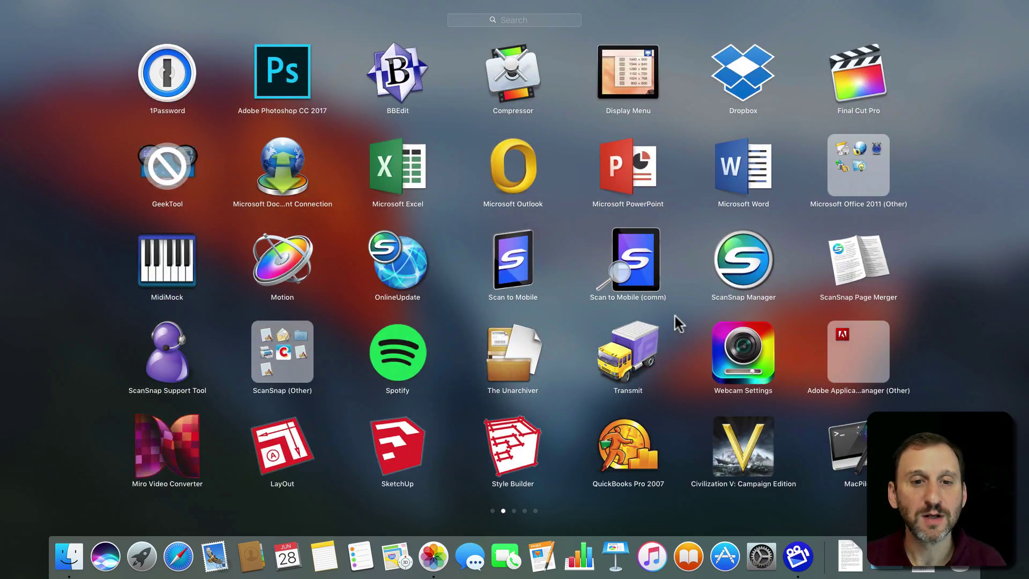
pyautogui.hscroll(5, 674, 314)
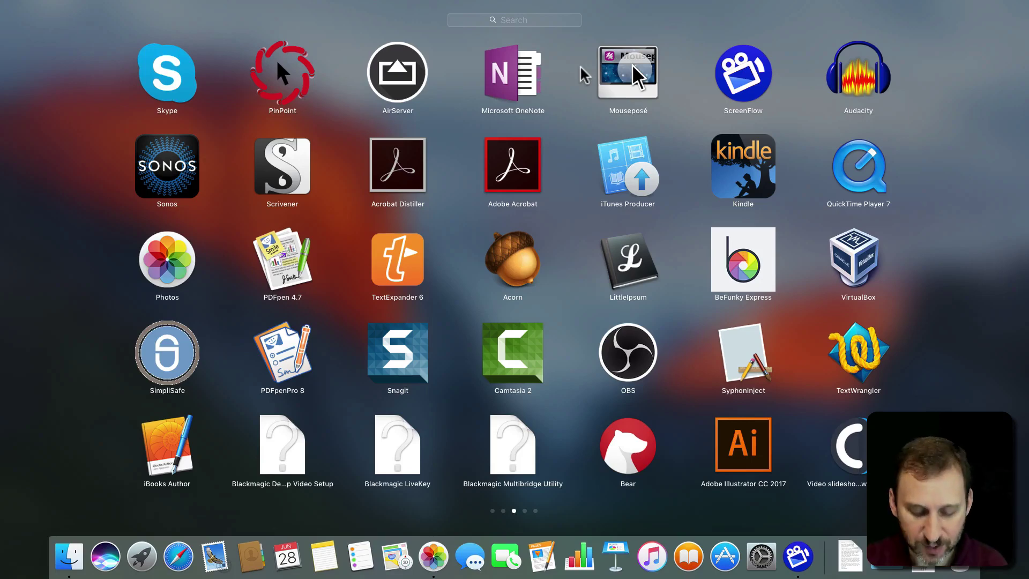
pyautogui.write('cal')
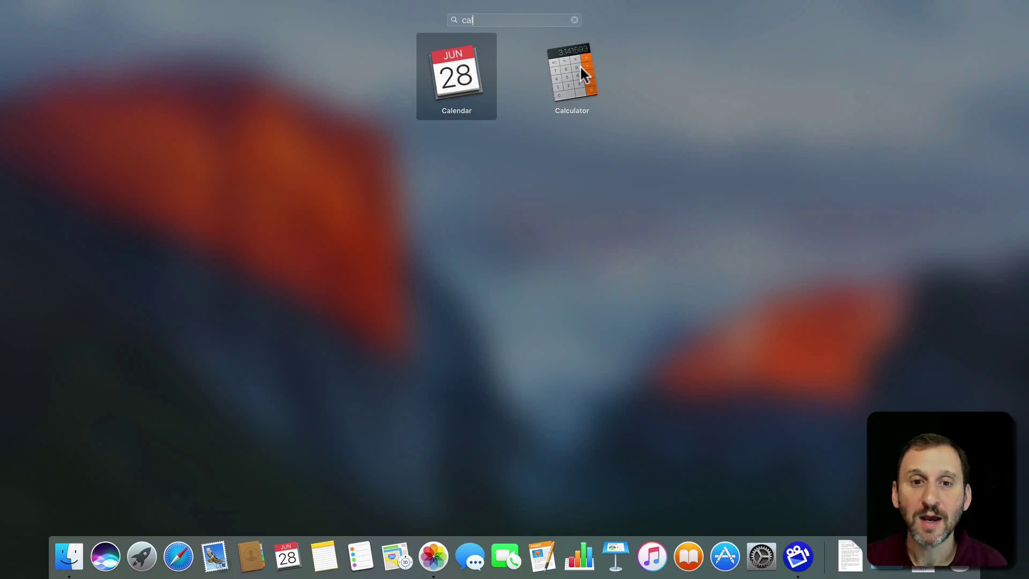
# Step: Pick Calculator over Calendar in the 'cal' search results and launch it
pyautogui.press('Right')
pyautogui.press('Left')
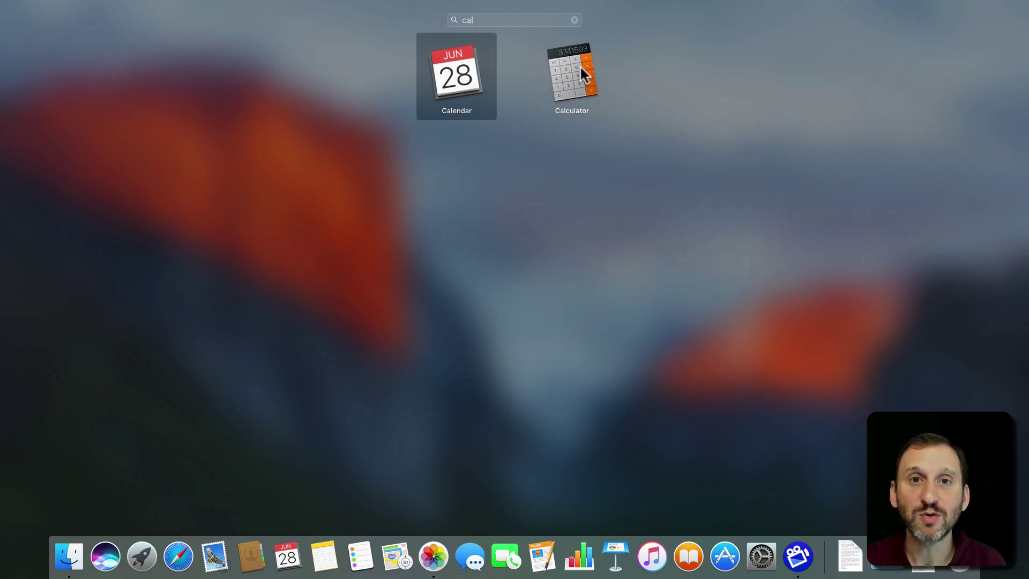
pyautogui.press('Right')
pyautogui.press('Left')
pyautogui.press('Right')
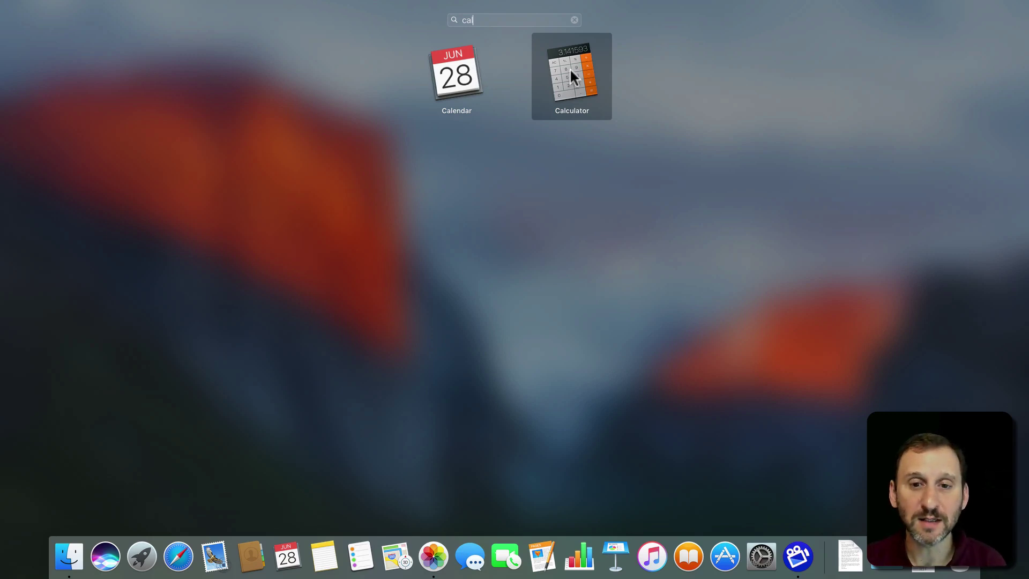
pyautogui.click(570, 68)
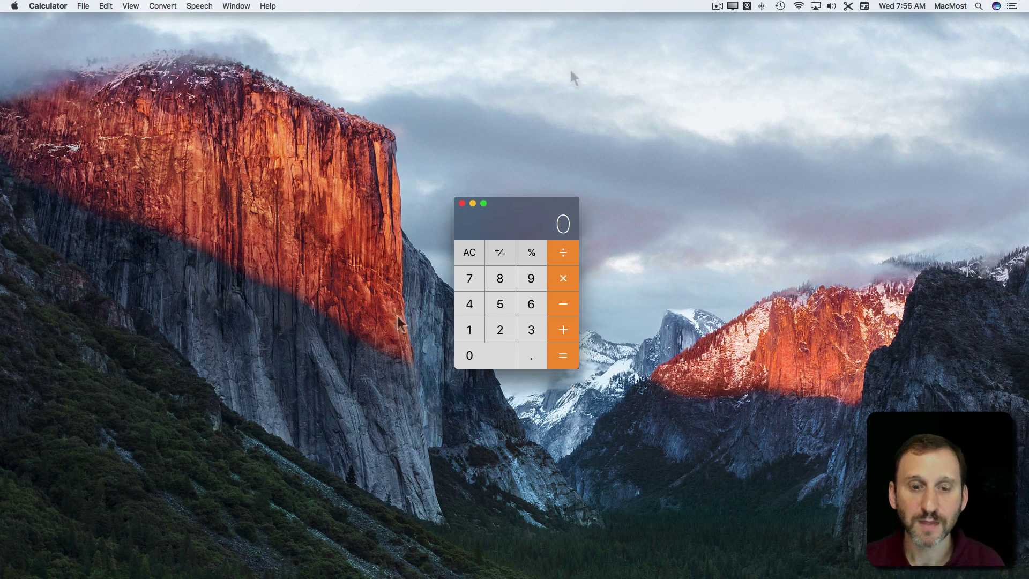
# Step: Reopen Launchpad, move Mail out and back, and drop Parallels Desktop into row 3 of page 2
pyautogui.click(125, 558)
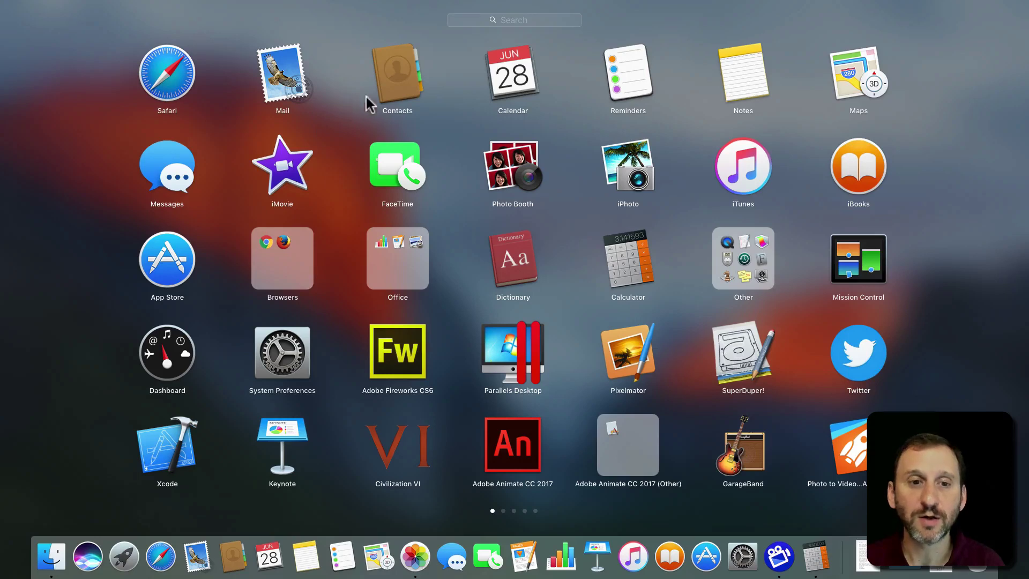
pyautogui.moveTo(292, 91); pyautogui.dragTo(668, 87)
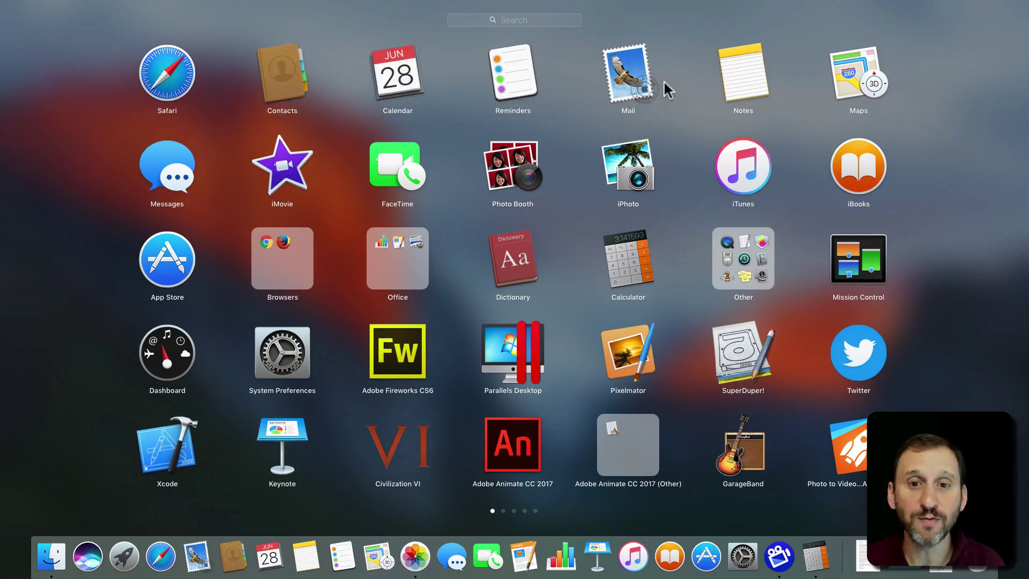
pyautogui.moveTo(631, 77); pyautogui.dragTo(315, 87)
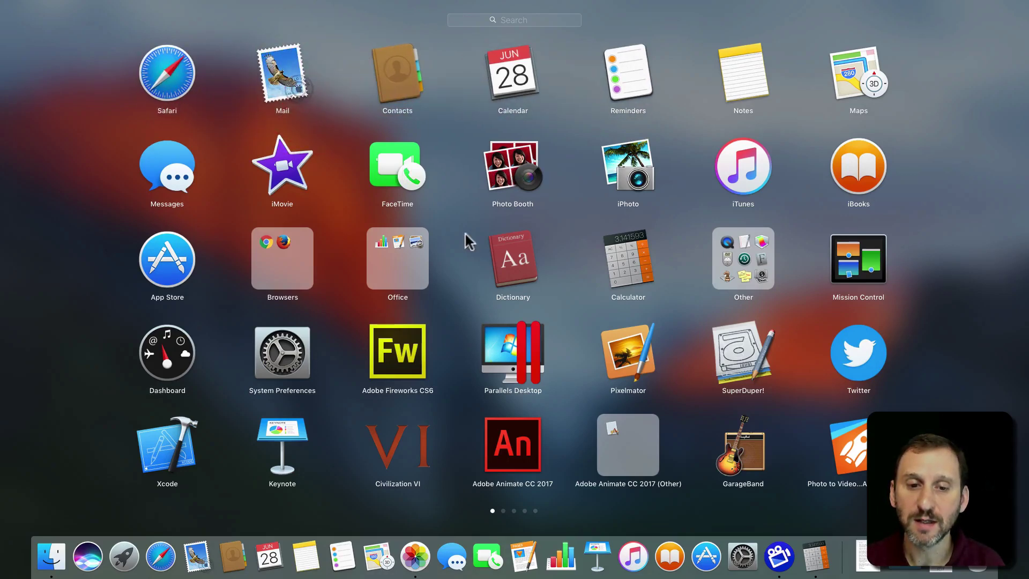
pyautogui.moveTo(531, 354); pyautogui.dragTo(1028, 290)
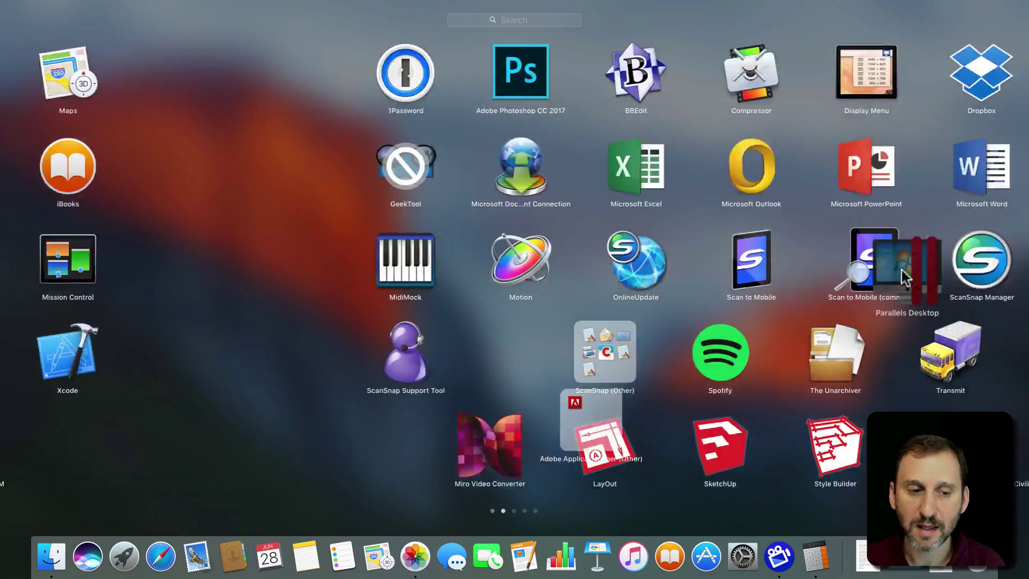
pyautogui.moveTo(1023, 282); pyautogui.dragTo(375, 258)
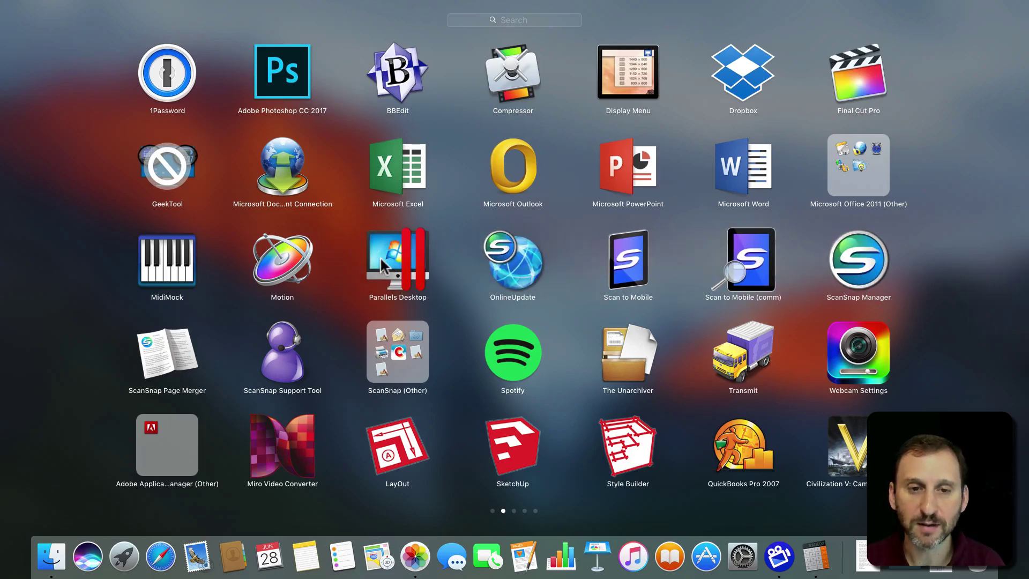
pyautogui.hscroll(-3, 381, 256)
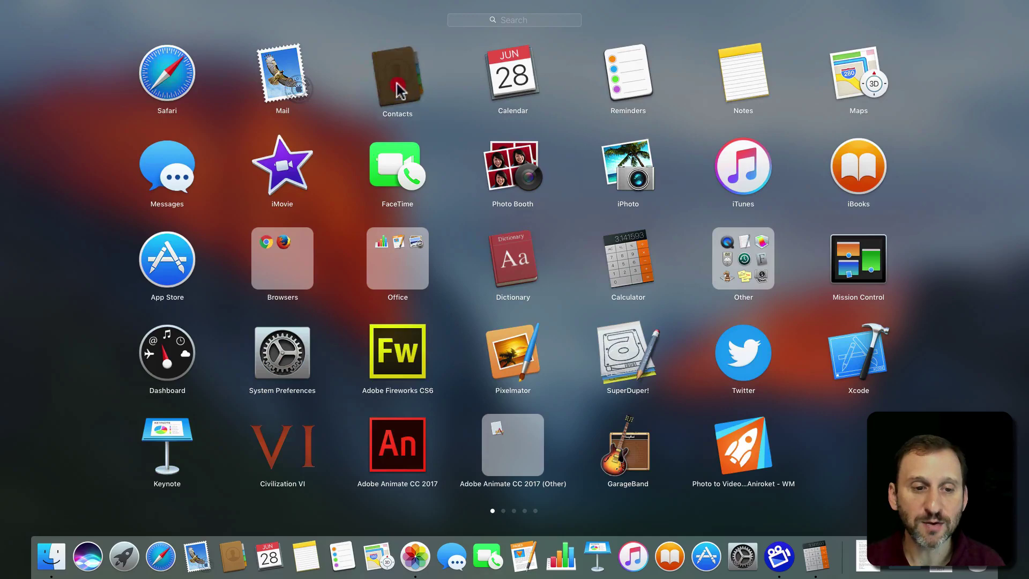
# Step: Put Contacts into the Browsers folder, then drag it back out to the top row
pyautogui.moveTo(399, 89); pyautogui.dragTo(175, 273)
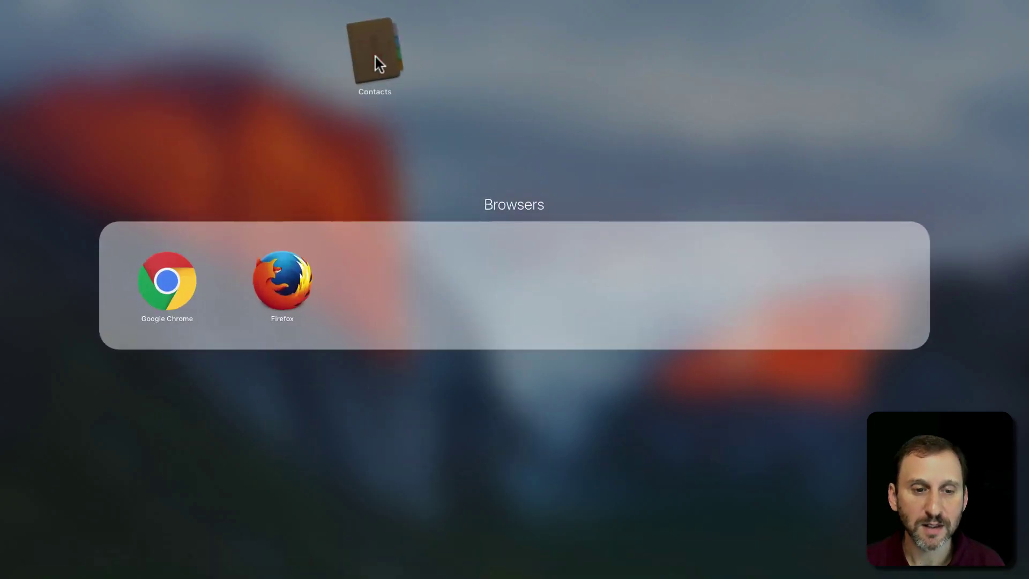
pyautogui.moveTo(176, 271); pyautogui.dragTo(408, 274)
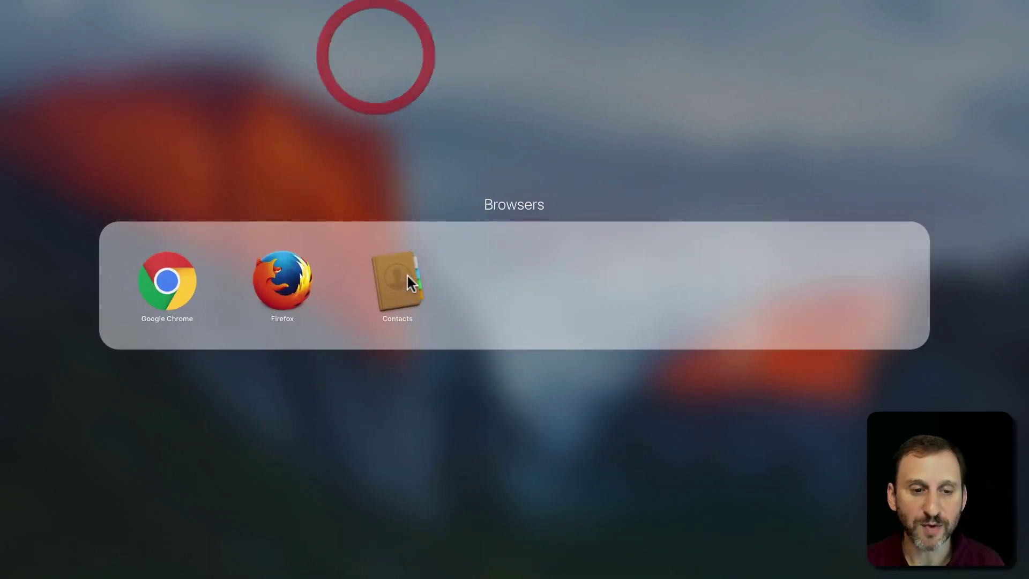
pyautogui.click(410, 197)
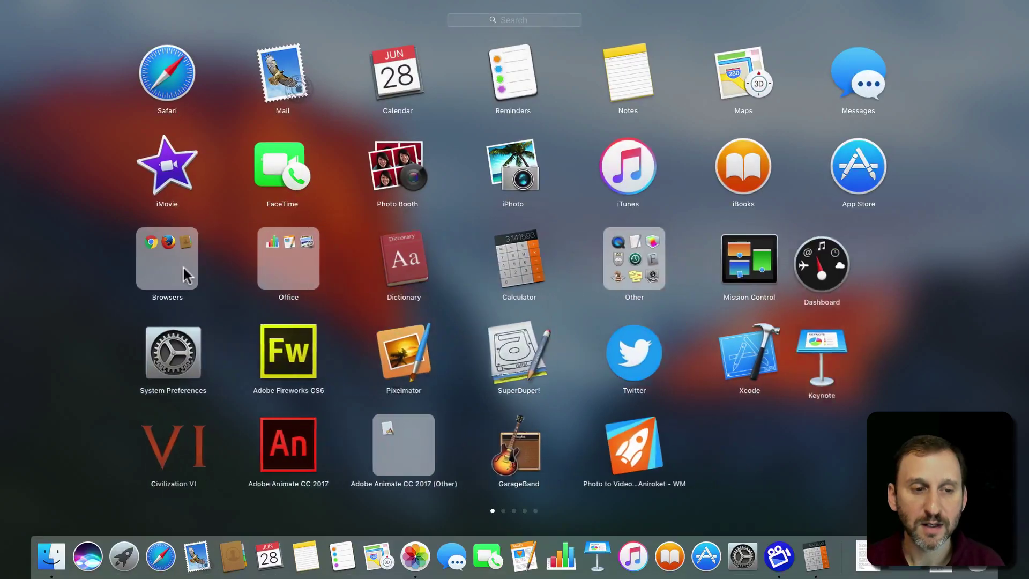
pyautogui.click(182, 266)
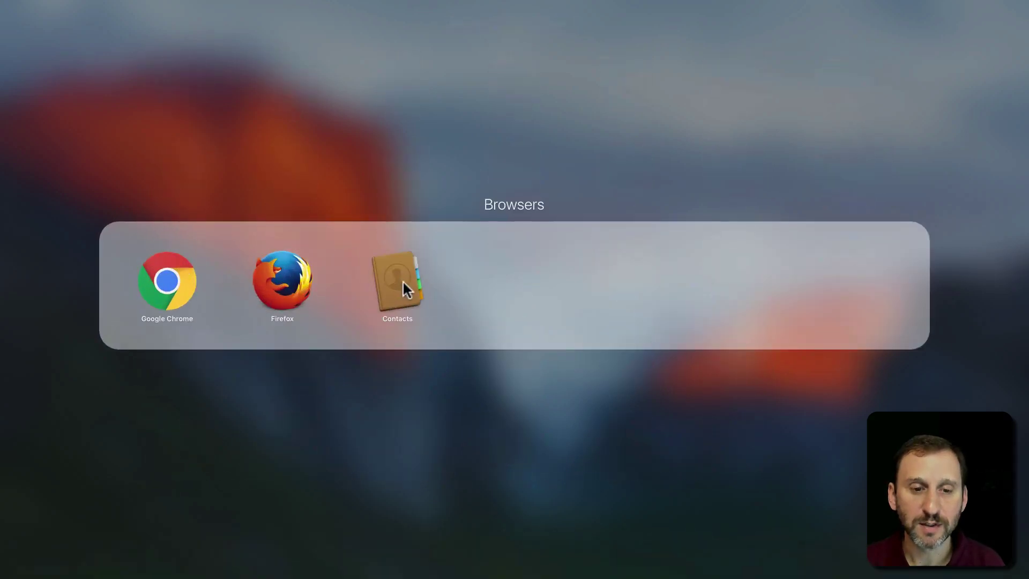
pyautogui.moveTo(403, 282); pyautogui.dragTo(396, 83)
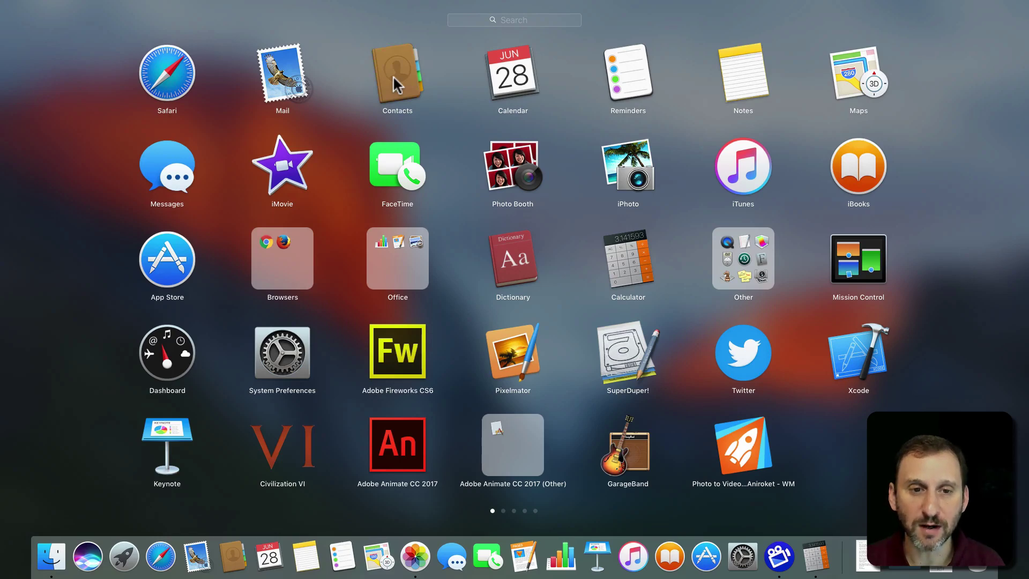
# Step: Combine Contacts and Calendar into a new folder named Misc
pyautogui.moveTo(394, 75); pyautogui.dragTo(501, 73)
pyautogui.click(502, 74)
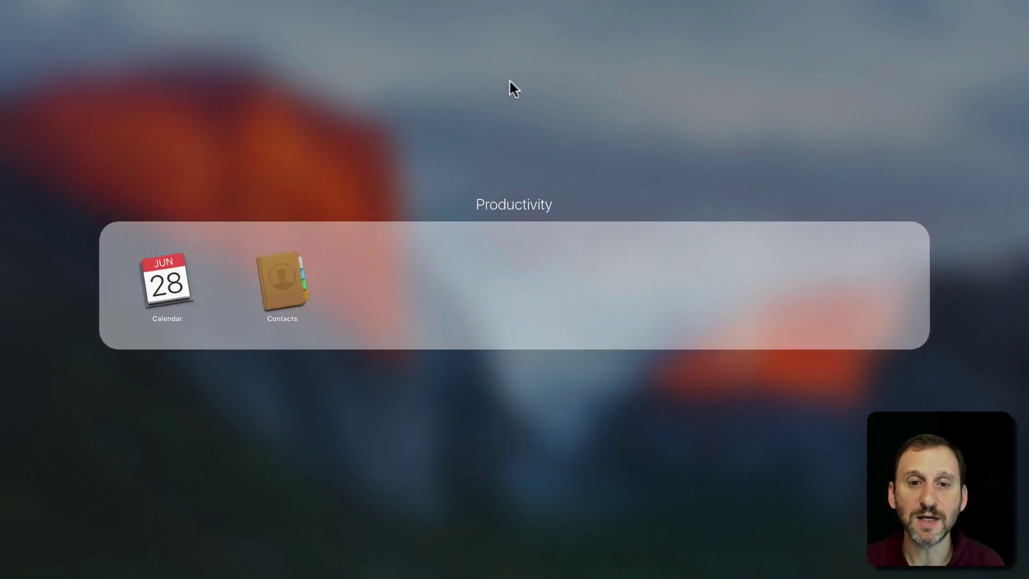
pyautogui.click(524, 206)
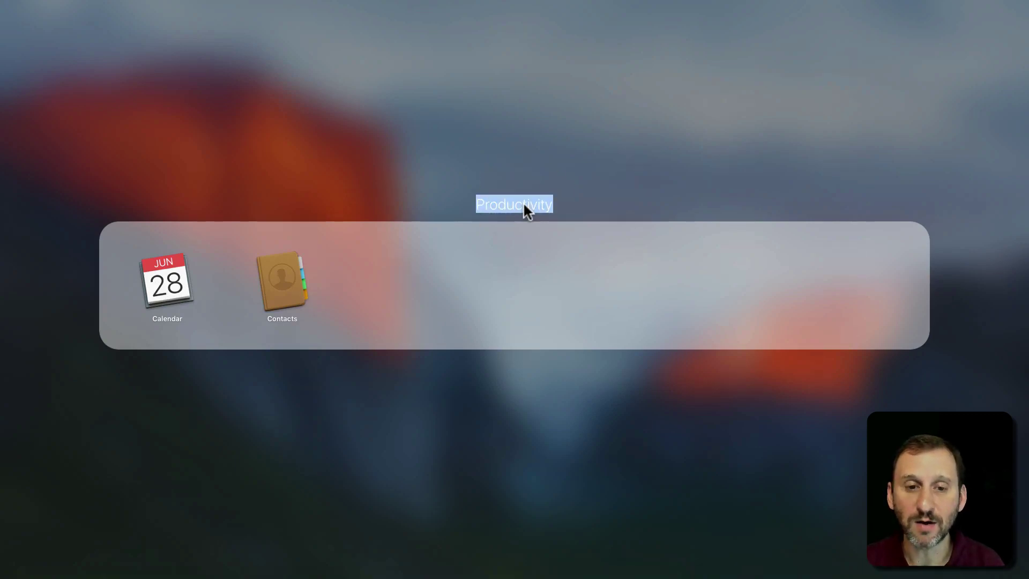
pyautogui.write('Mis')
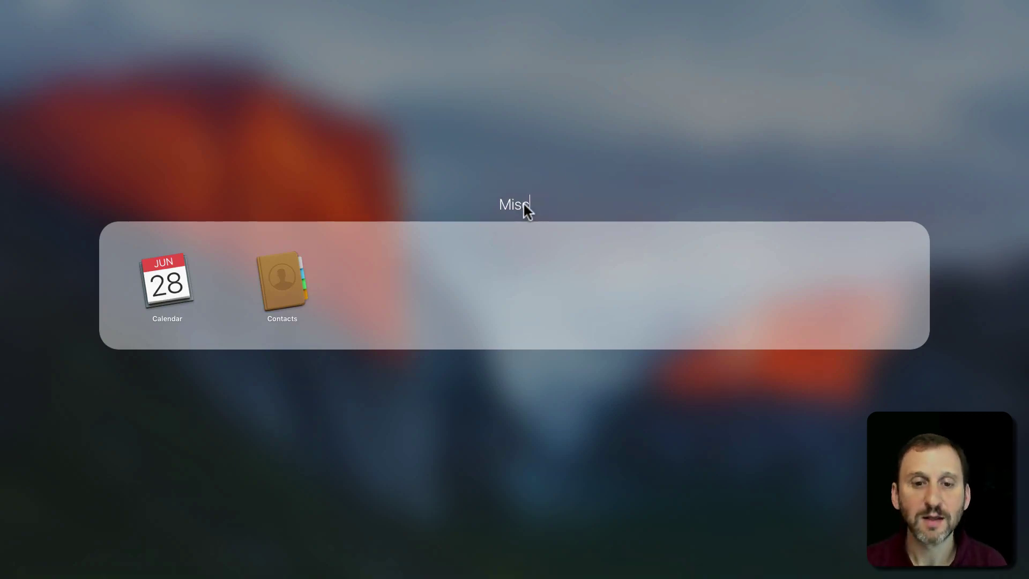
pyautogui.write('c')
pyautogui.click(418, 155)
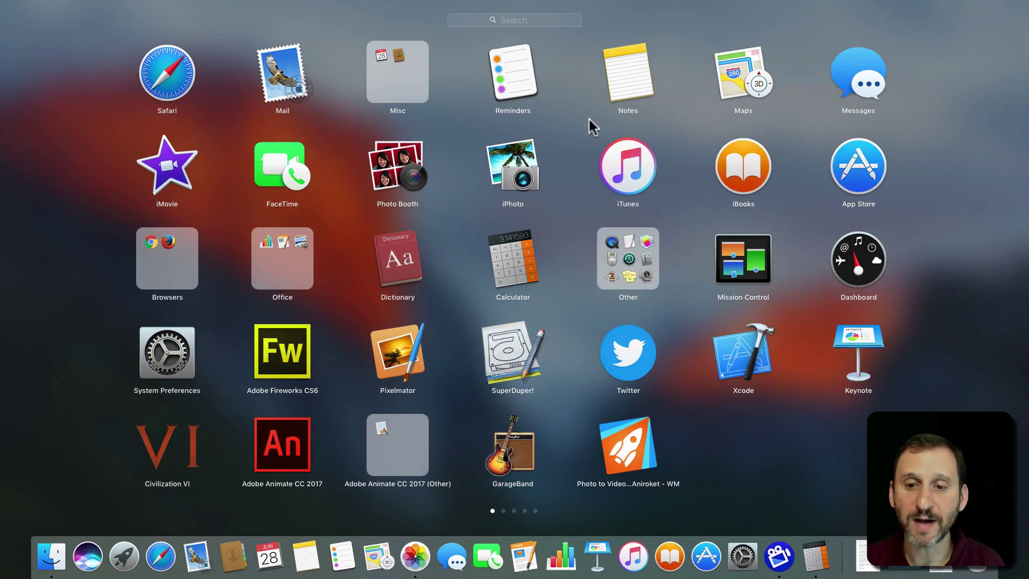
# Step: Pull Contacts out of Misc and place it in the top row after Mail
pyautogui.click(397, 71)
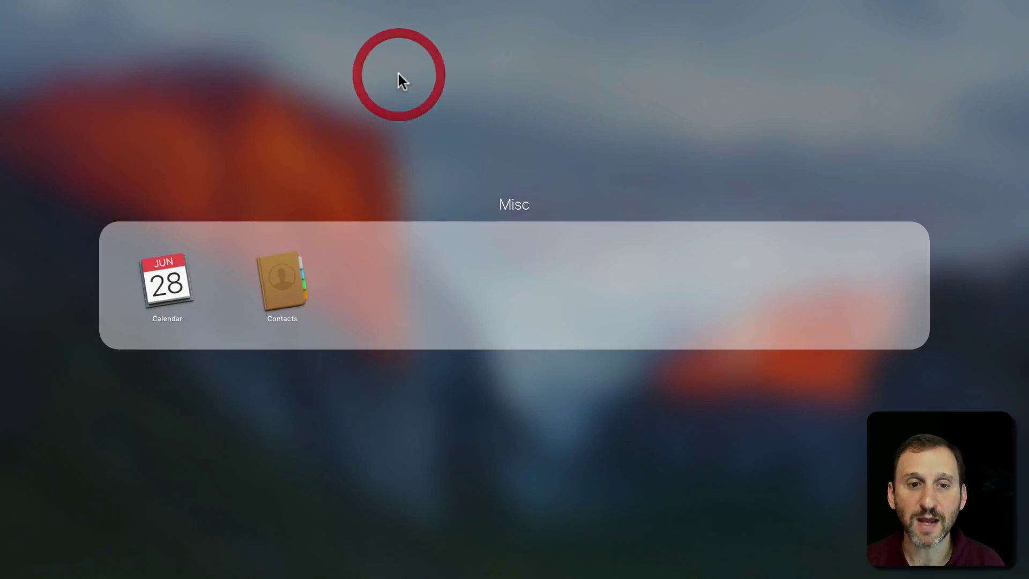
pyautogui.moveTo(287, 307); pyautogui.dragTo(416, 114)
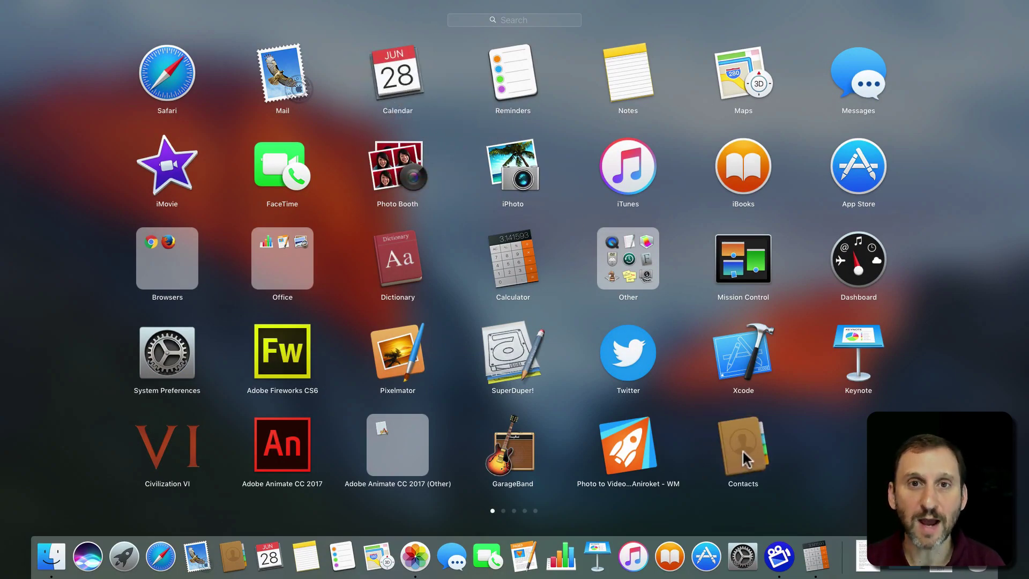
pyautogui.moveTo(742, 450); pyautogui.dragTo(404, 79)
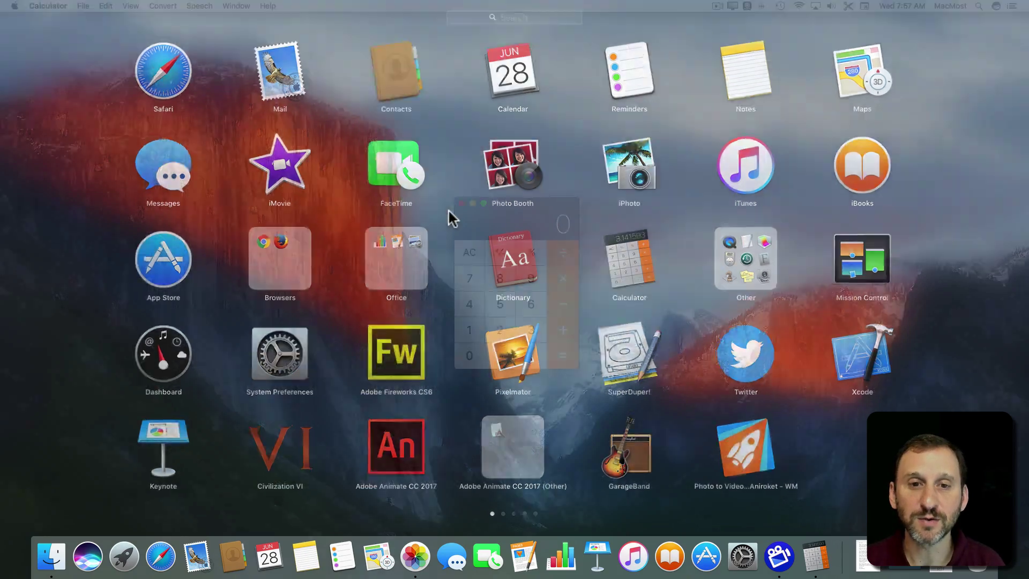
# Step: Close and reopen Launchpad, then hold an app icon until icons wiggle with delete badges
pyautogui.click(448, 208)
pyautogui.click(129, 561)
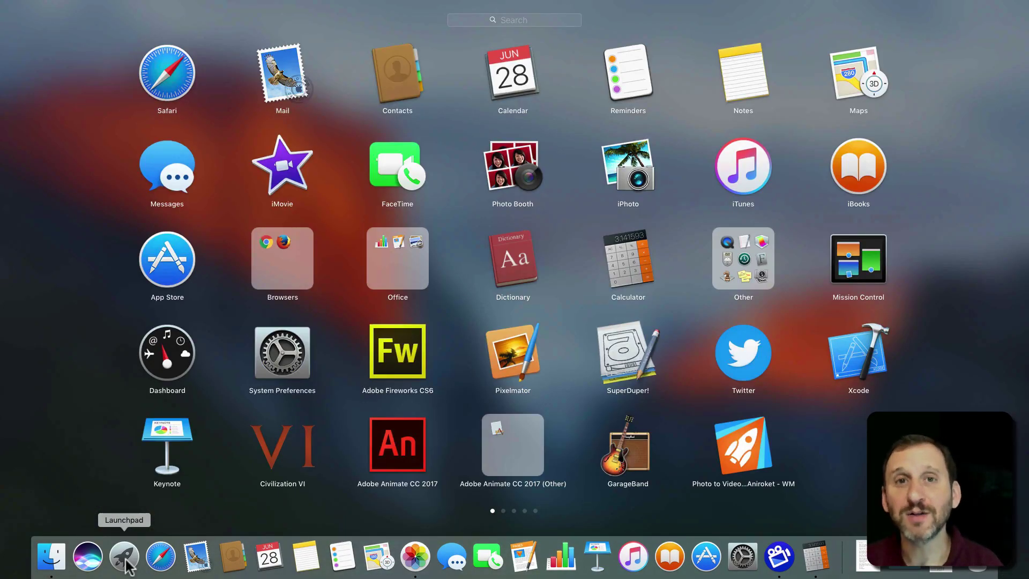
pyautogui.click(406, 82)
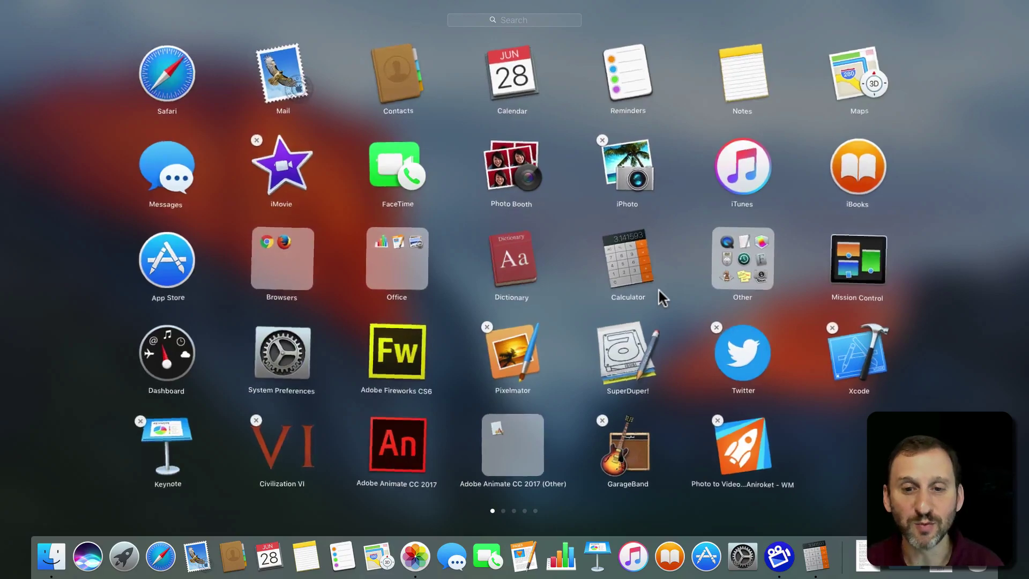
pyautogui.hscroll(5, 796, 219)
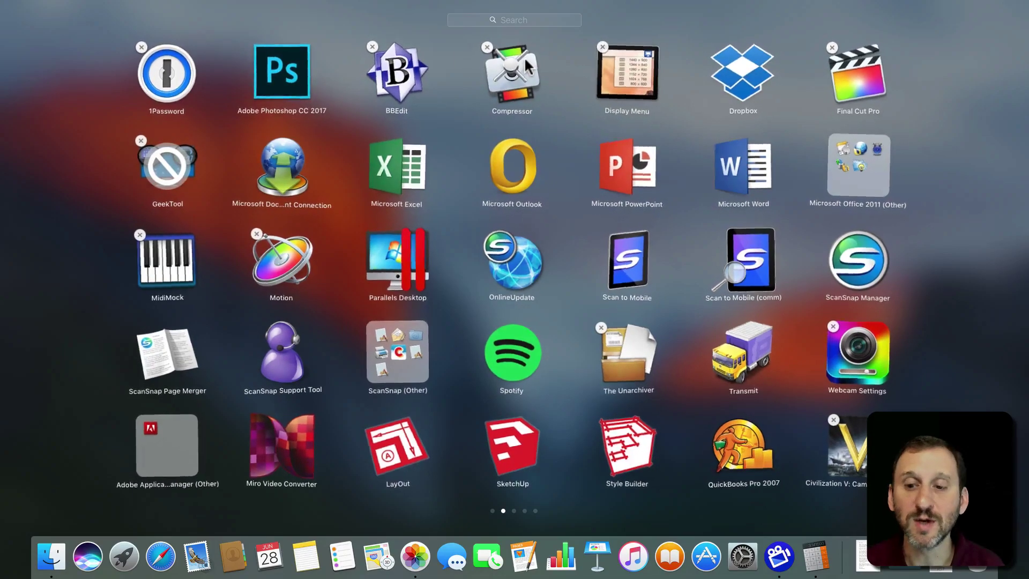
pyautogui.hscroll(1, 638, 347)
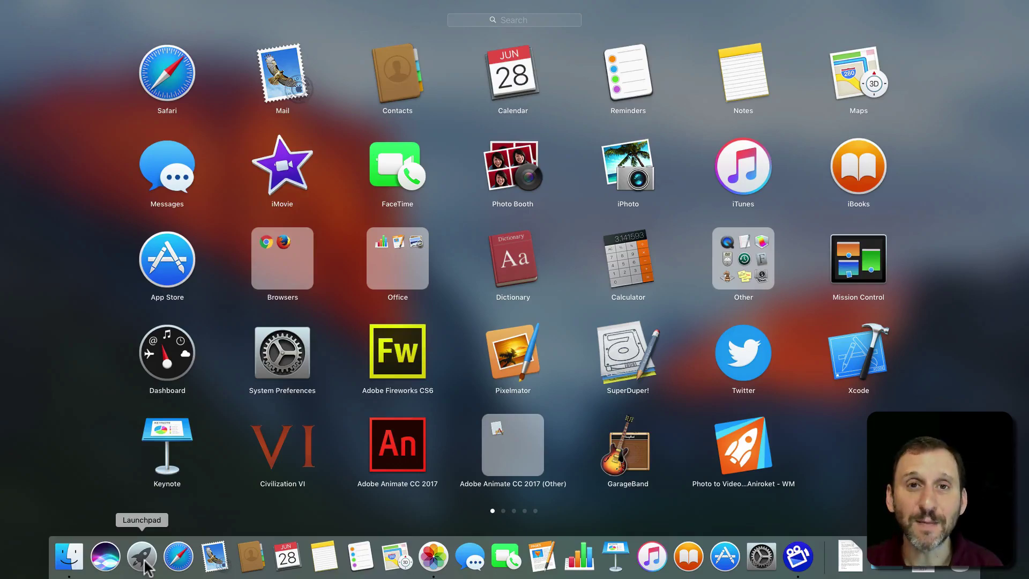
pyautogui.hscroll(5, 148, 565)
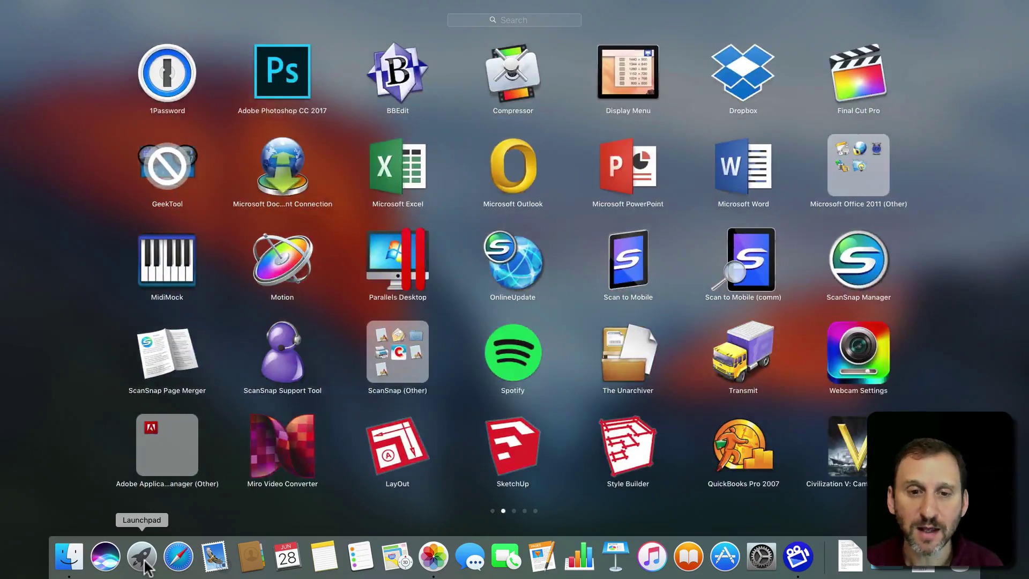
pyautogui.hscroll(-5, 148, 565)
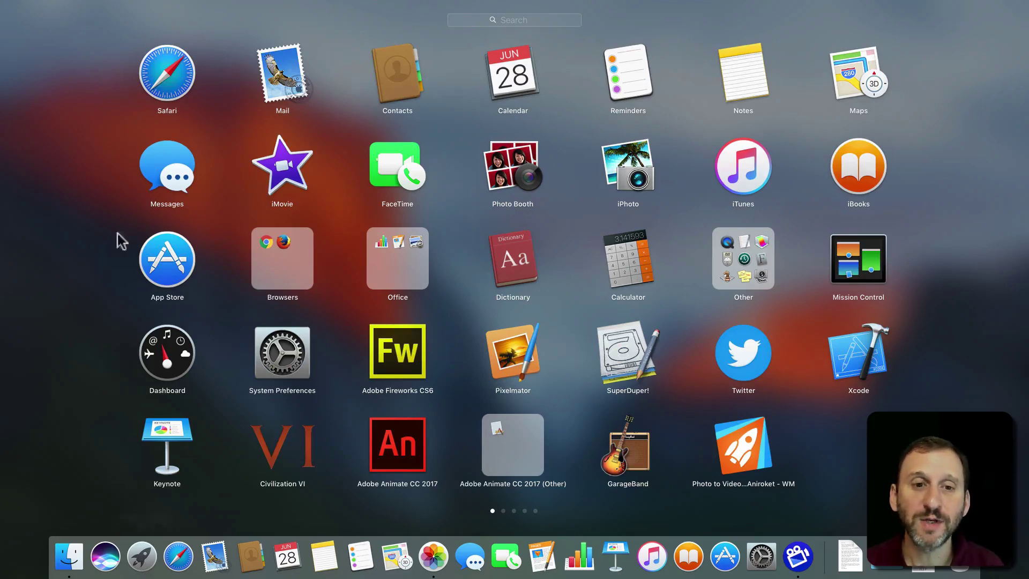
# Step: Hold Contacts on page 1 to badge iMovie, Twitter, Xcode and GarageBand for deletion
pyautogui.click(401, 77)
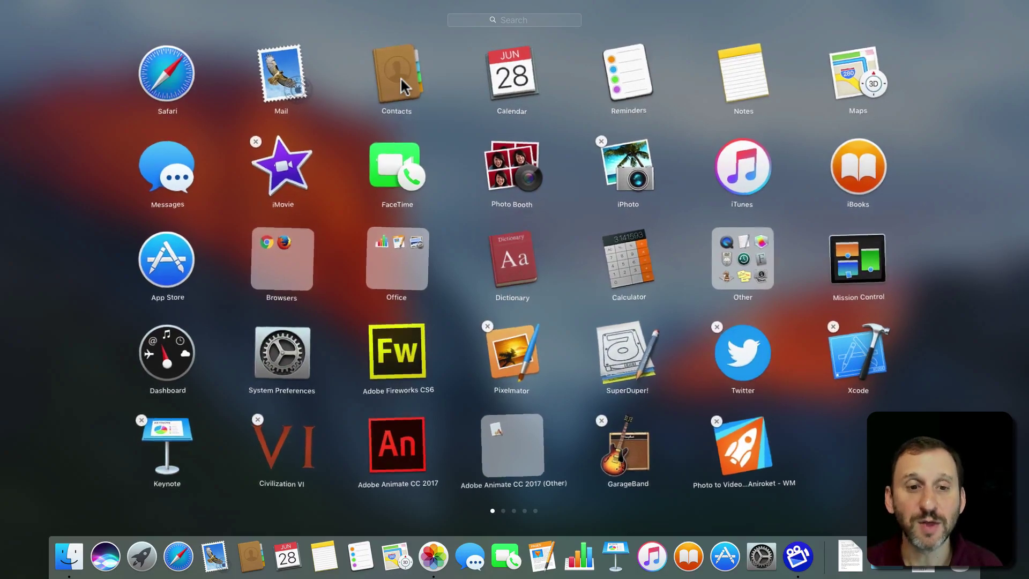